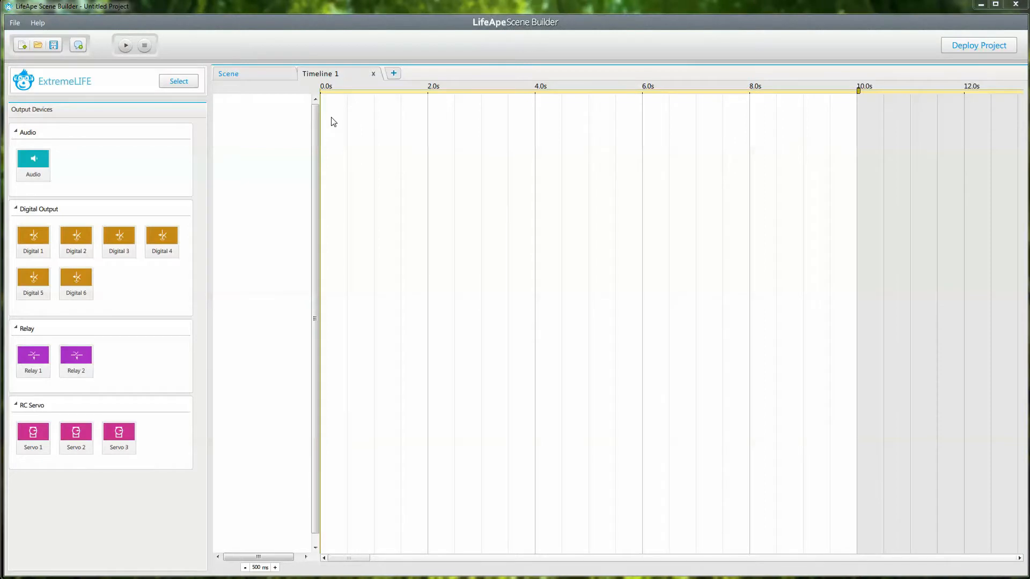
# Look over the scene overview, then rename Timeline 1 as Ambient.
pyautogui.click(252, 72)
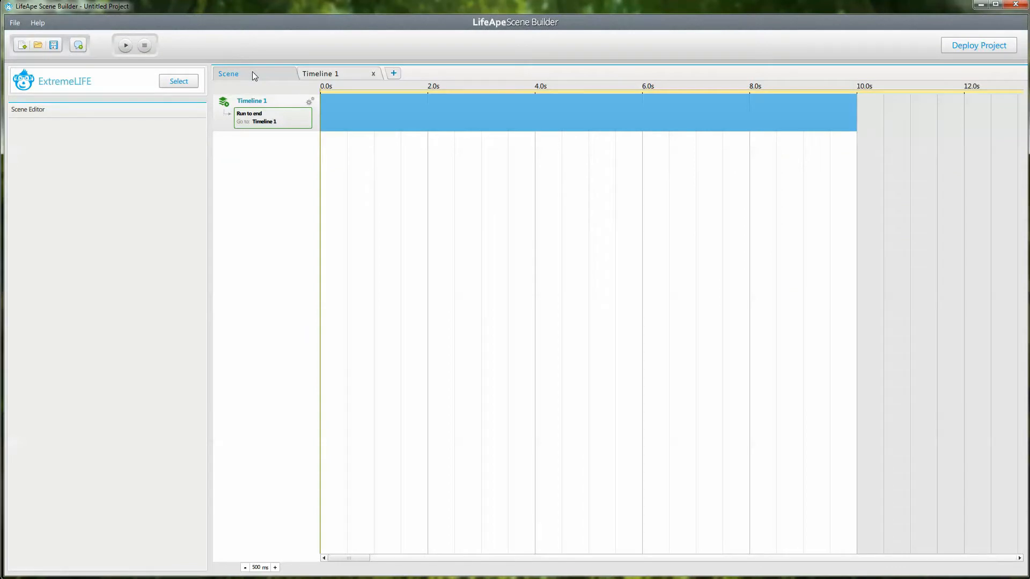
pyautogui.click(328, 76)
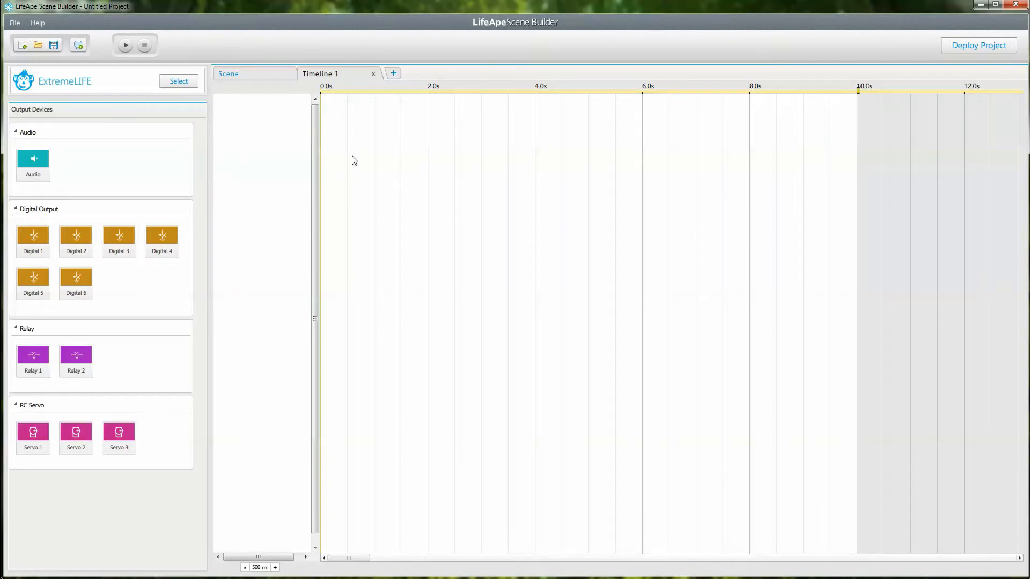
pyautogui.doubleClick(329, 76)
# Add the Digital 1 and Digital 2 outputs to the Ambient timeline and name them Light 1 and Light 2.
pyautogui.moveTo(35, 253); pyautogui.dragTo(251, 152)
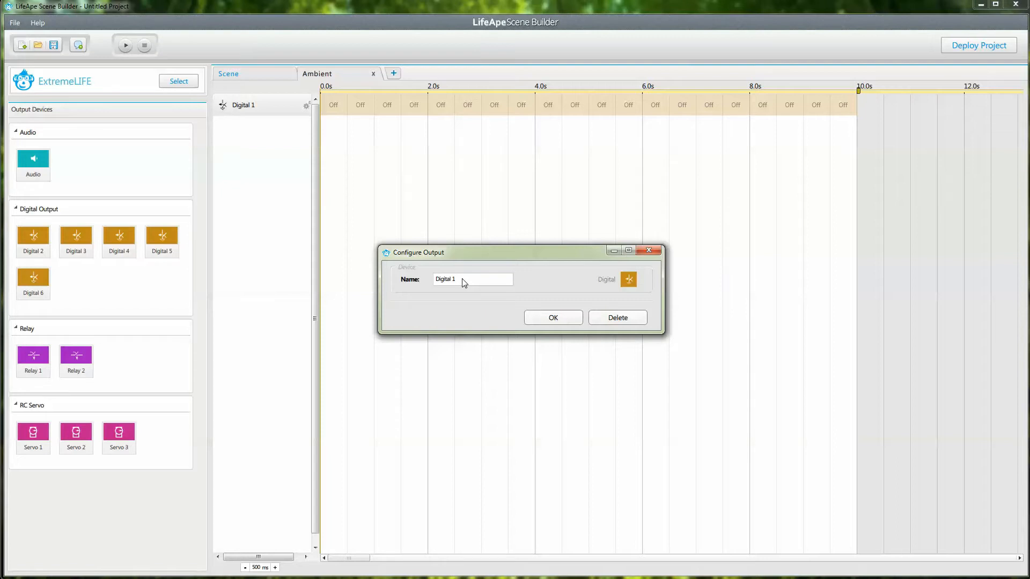
pyautogui.press('BackSpace')
pyautogui.press('BackSpace')
pyautogui.press('BackSpace')
pyautogui.press('BackSpace')
pyautogui.press('BackSpace')
pyautogui.write('Light 1')
pyautogui.click(542, 320)
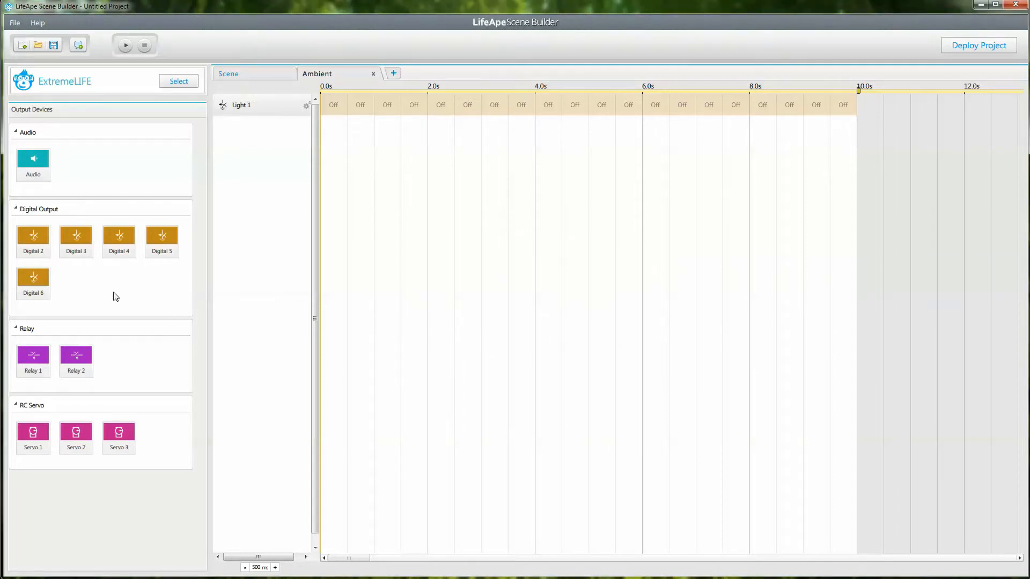
pyautogui.click(30, 239)
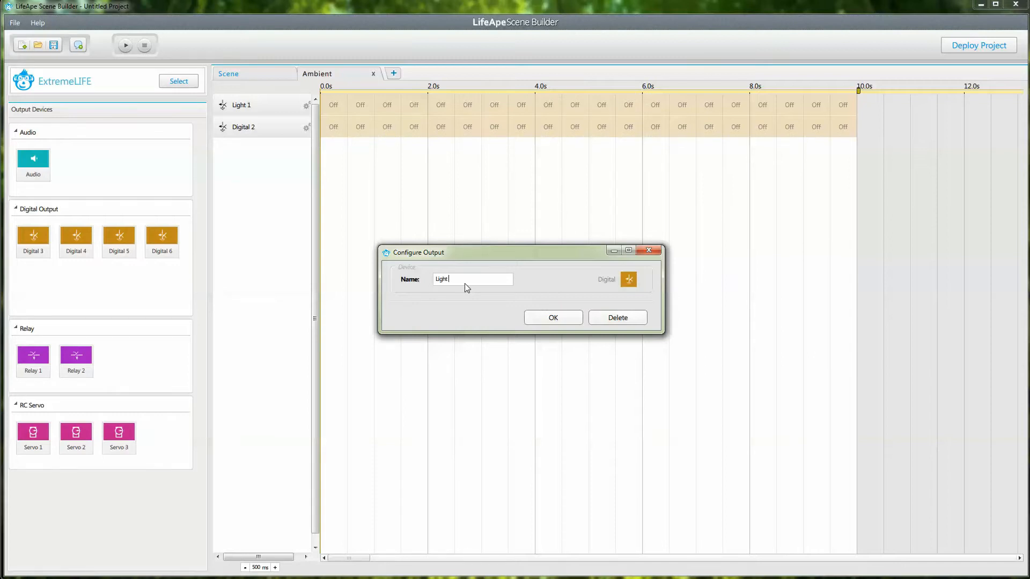
pyautogui.click(553, 318)
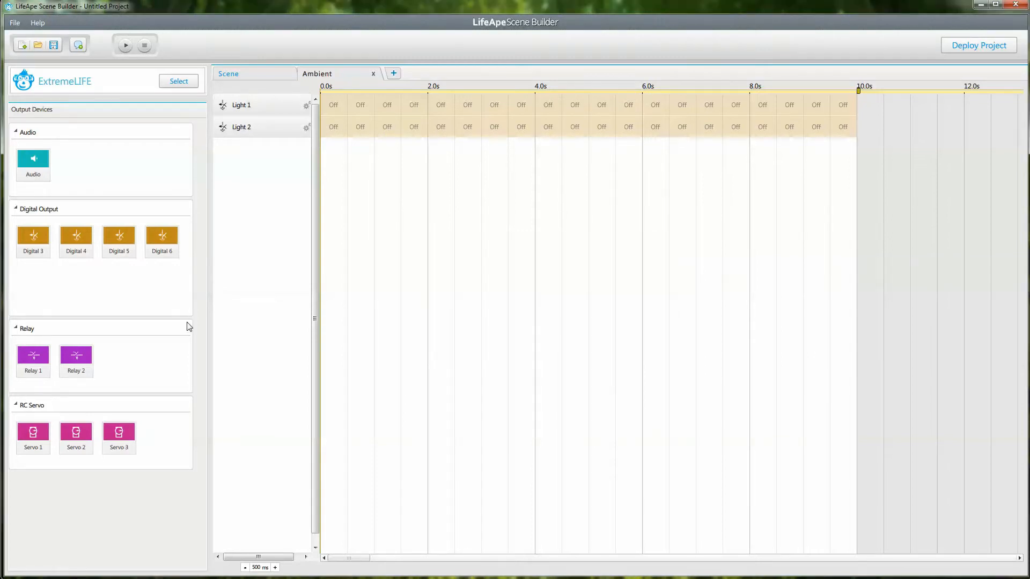
# Add the Relay 1 output to the Ambient timeline and name it Light 3.
pyautogui.moveTo(37, 363); pyautogui.dragTo(296, 301)
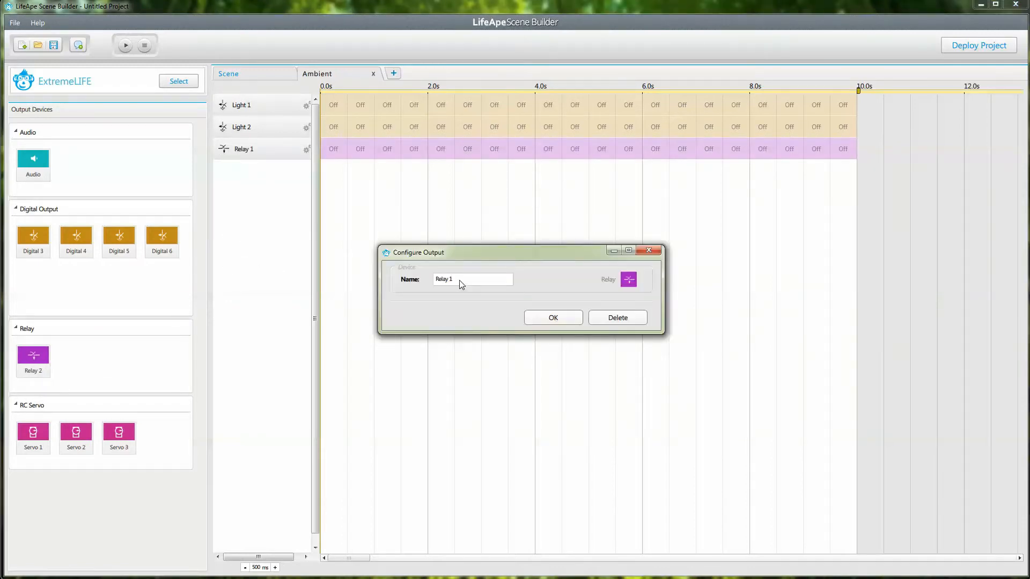
pyautogui.press('BackSpace')
pyautogui.press('BackSpace')
pyautogui.press('BackSpace')
pyautogui.press('BackSpace')
pyautogui.press('BackSpace')
pyautogui.write('Light')
pyautogui.click(545, 318)
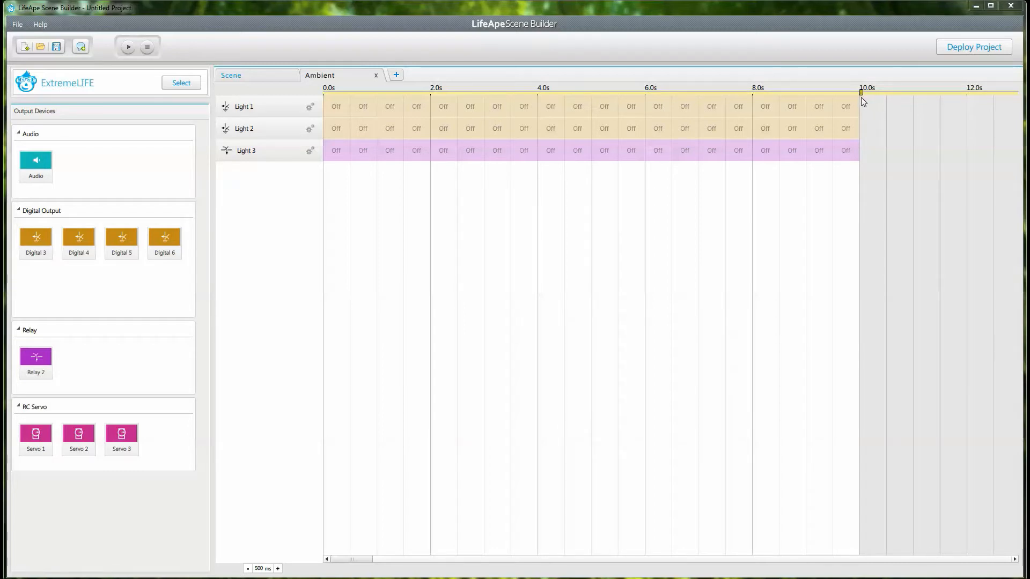
pyautogui.moveTo(858, 91)
pyautogui.mouseDown()
pyautogui.moveTo(949, 95)
pyautogui.moveTo(798, 87)
pyautogui.moveTo(861, 92)
pyautogui.mouseUp()
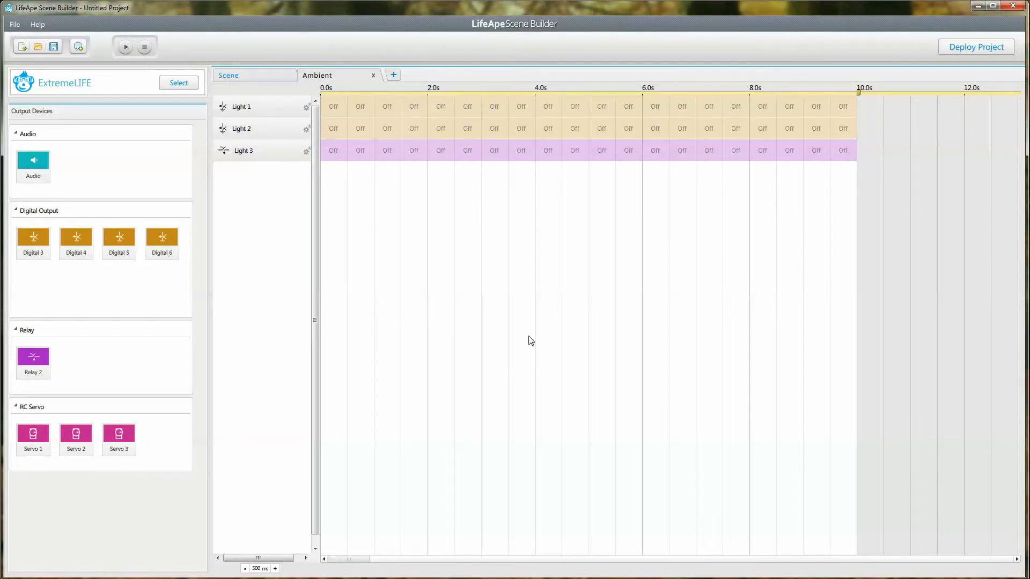
pyautogui.scroll(10, 528, 336)
pyautogui.scroll(-11, 533, 289)
pyautogui.scroll(2, 534, 288)
pyautogui.scroll(-2, 533, 288)
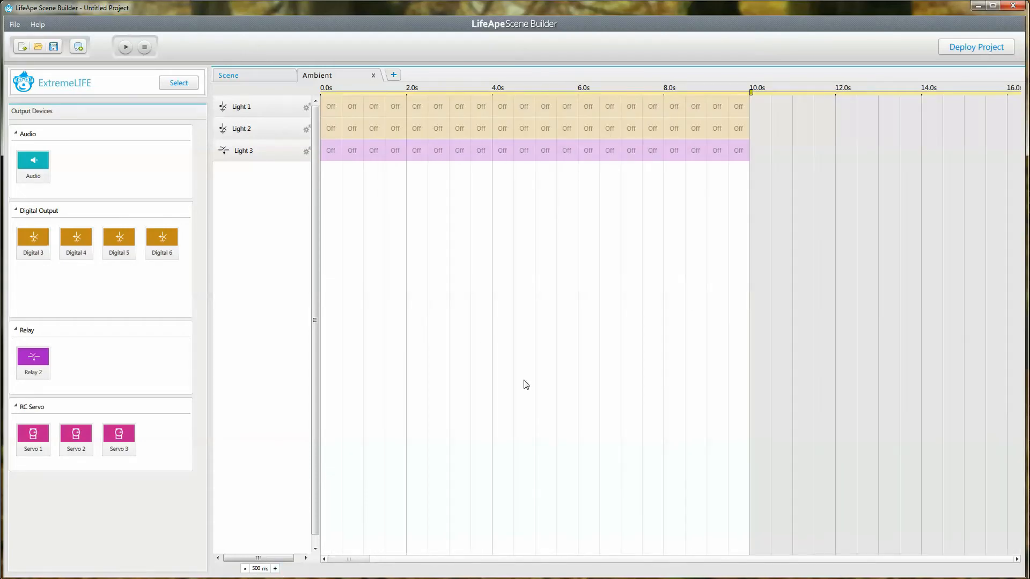
pyautogui.click(275, 569)
pyautogui.click(275, 568)
pyautogui.click(245, 568)
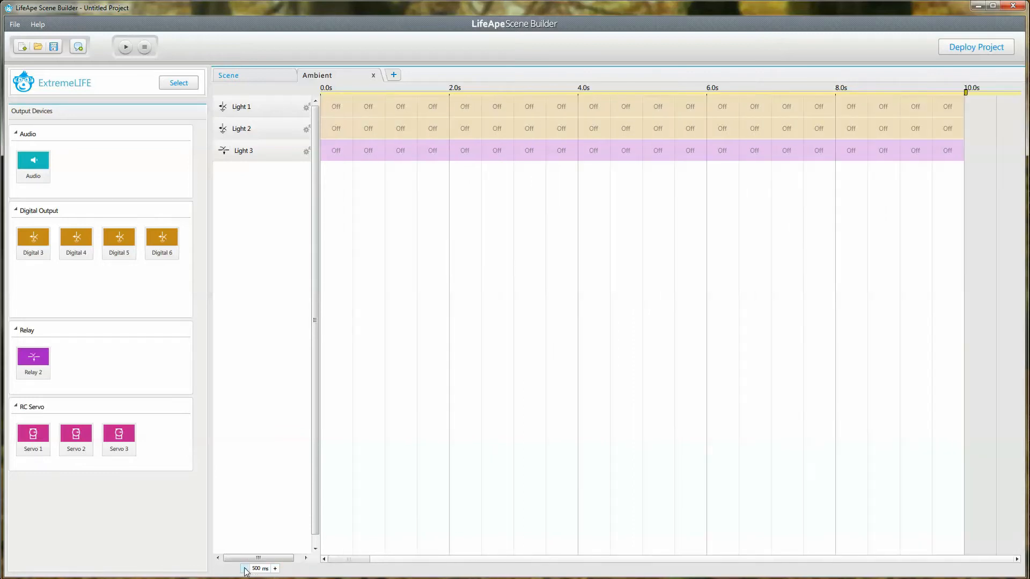
pyautogui.click(245, 568)
pyautogui.click(276, 569)
pyautogui.click(274, 569)
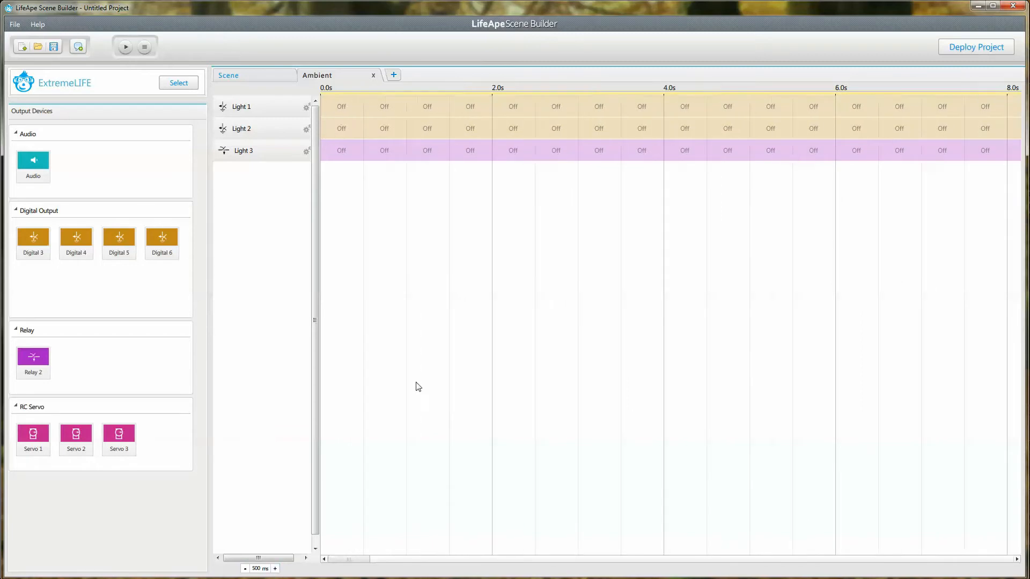
# Turn Light 1 on for only the first 50 ms of the Ambient timeline, clearing the trial cells after it.
pyautogui.scroll(2, 519, 270)
pyautogui.scroll(1, 518, 269)
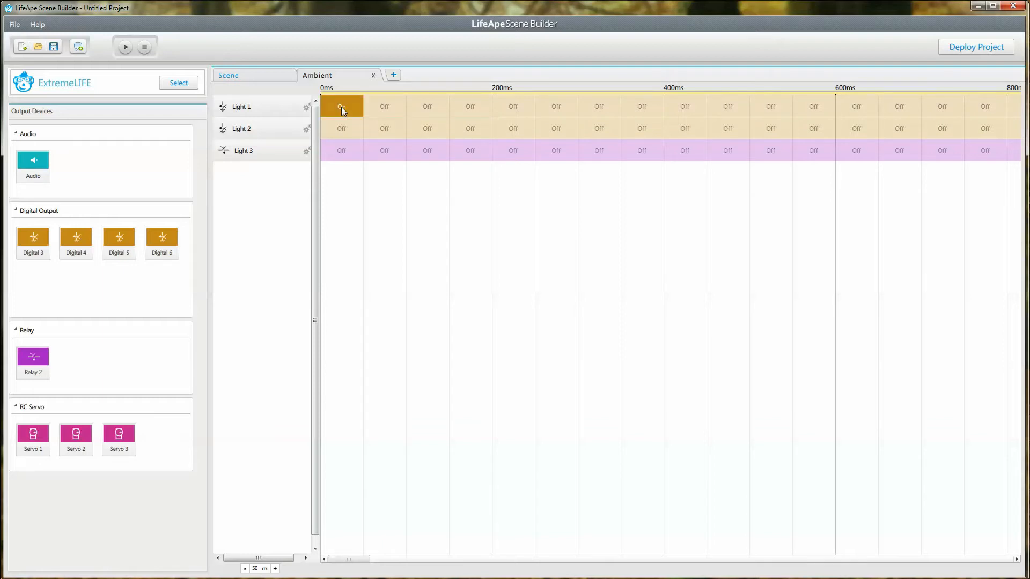
pyautogui.moveTo(429, 116); pyautogui.dragTo(486, 115)
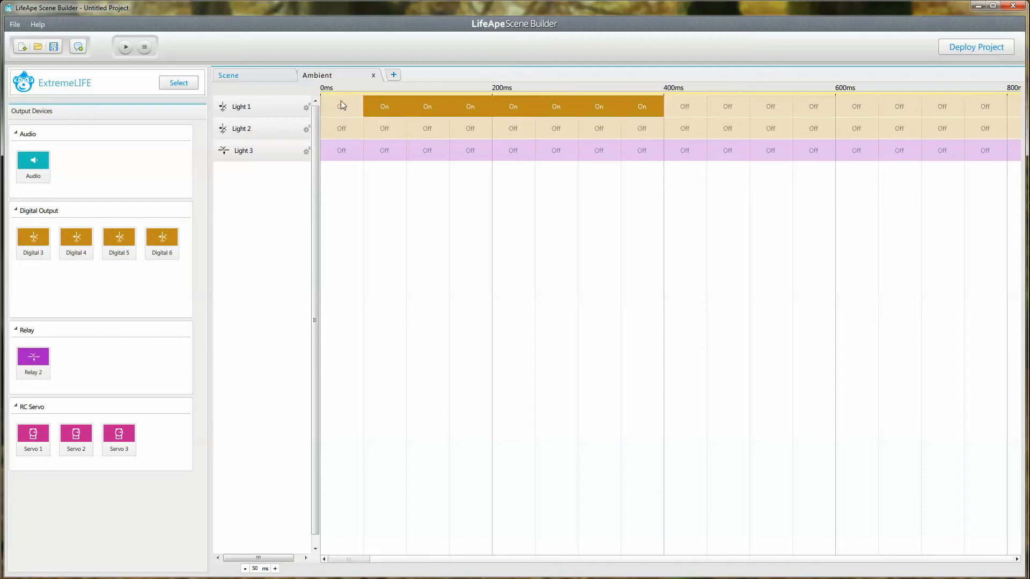
pyautogui.moveTo(340, 101); pyautogui.dragTo(635, 125)
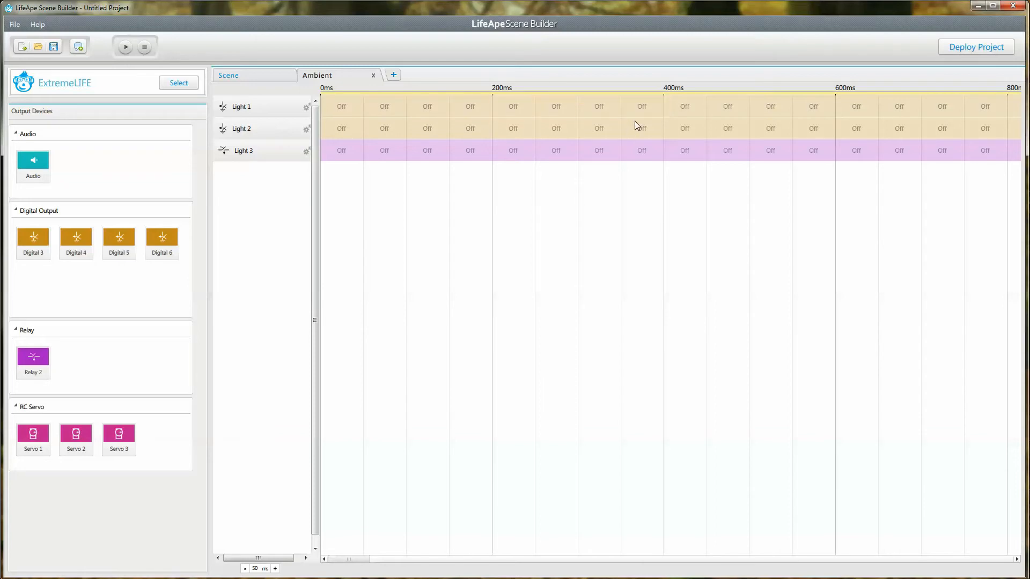
pyautogui.click(341, 104)
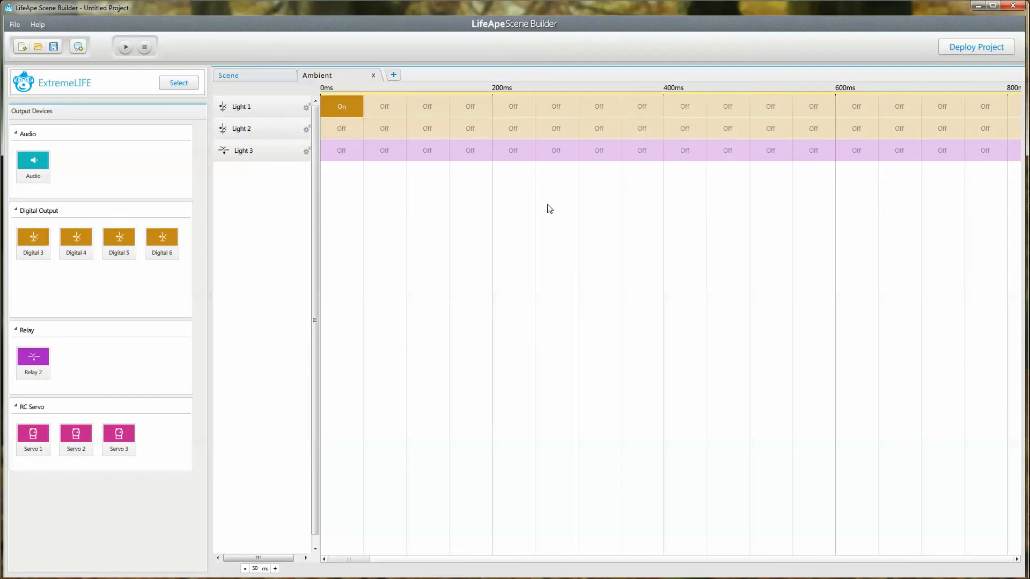
pyautogui.keyDown('ctrl'); pyautogui.scroll(-1, 531, 204); pyautogui.keyUp('ctrl')
pyautogui.keyDown('ctrl'); pyautogui.scroll(-2, 532, 208); pyautogui.keyUp('ctrl')
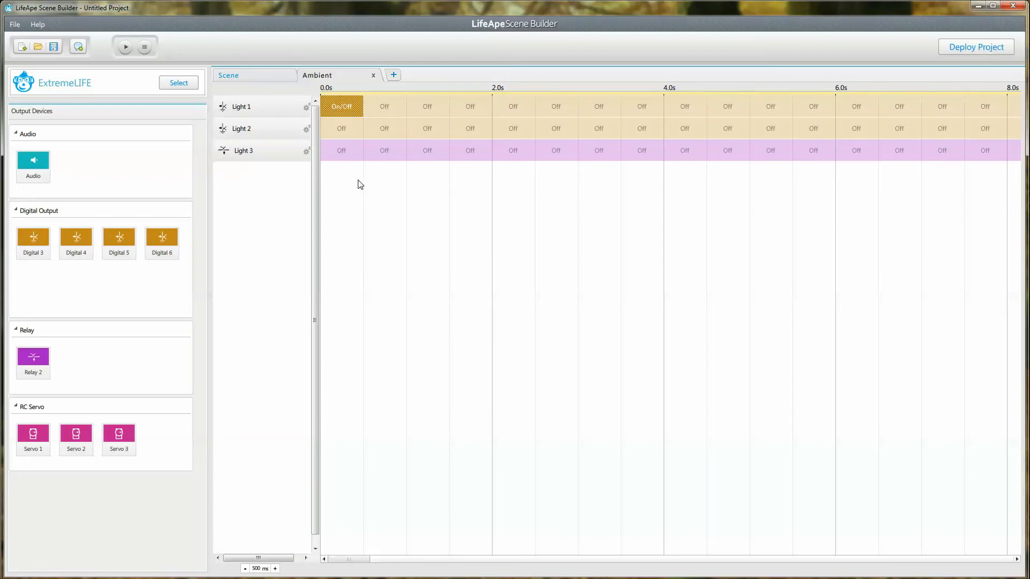
# Build a 10-second chase of single 500 ms on intervals, repeating the order Light 3, Light 2, Light 1, Light 2.
pyautogui.click(343, 152)
pyautogui.click(377, 151)
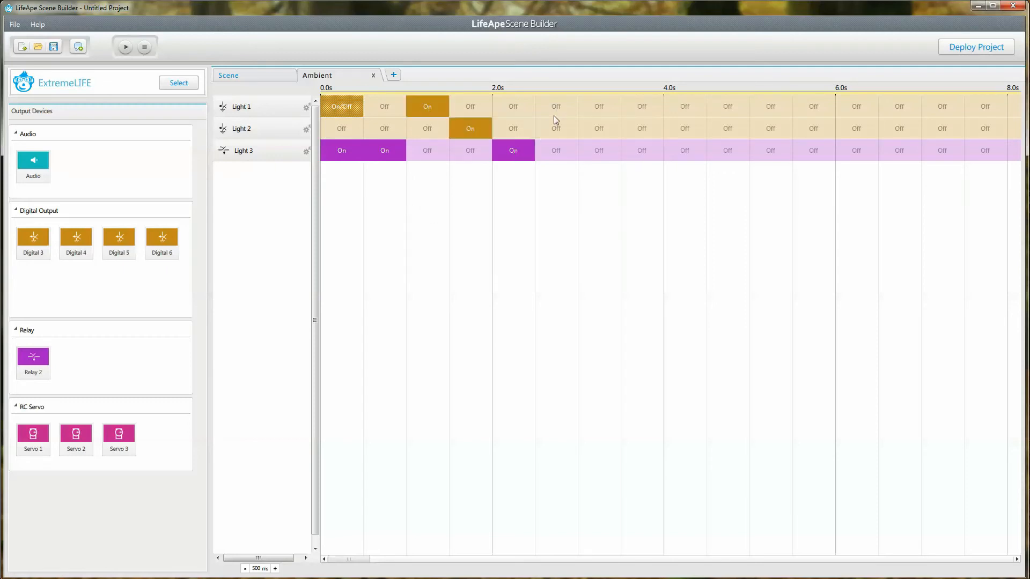
pyautogui.click(649, 130)
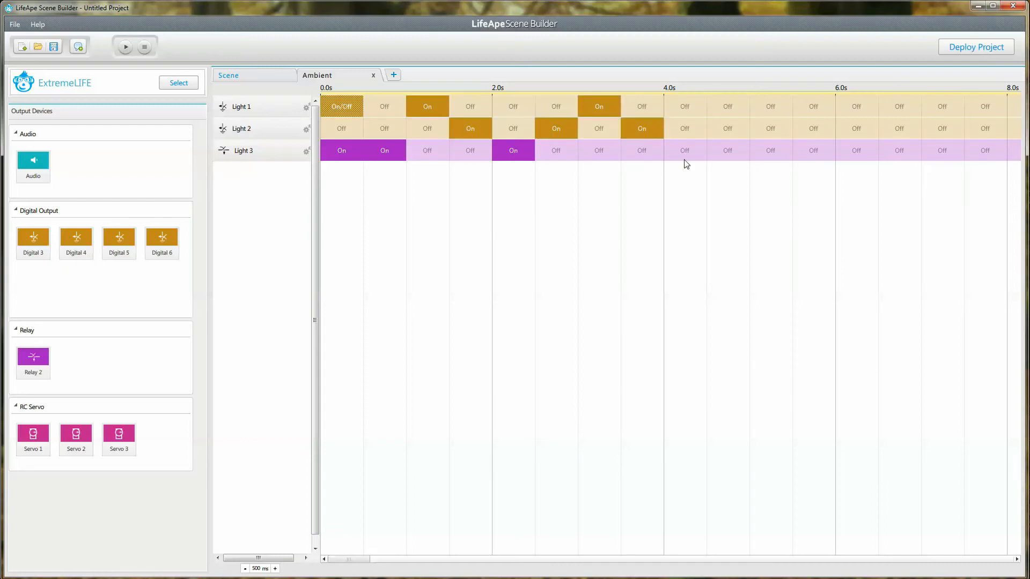
pyautogui.click(685, 153)
pyautogui.click(807, 129)
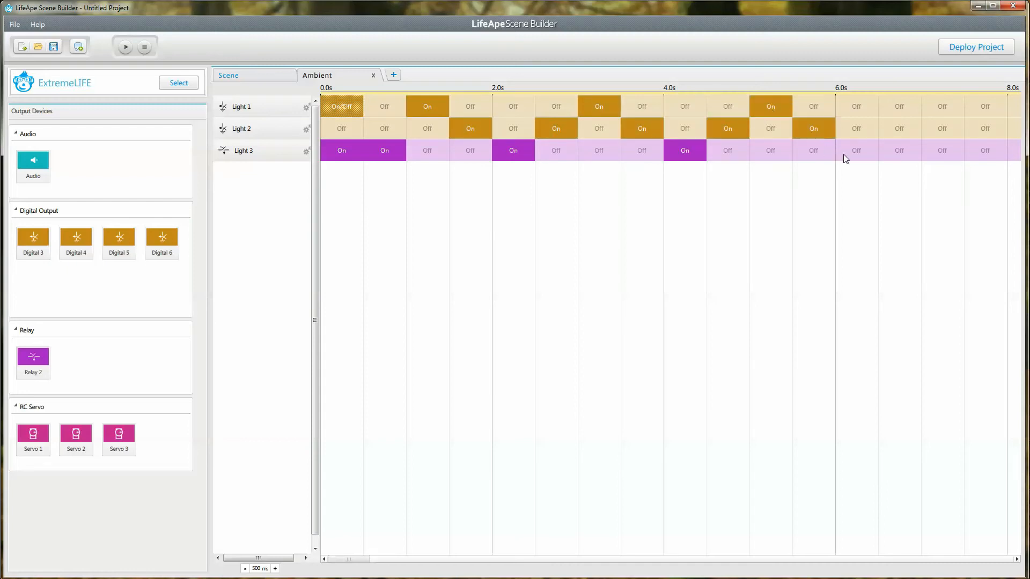
pyautogui.click(847, 154)
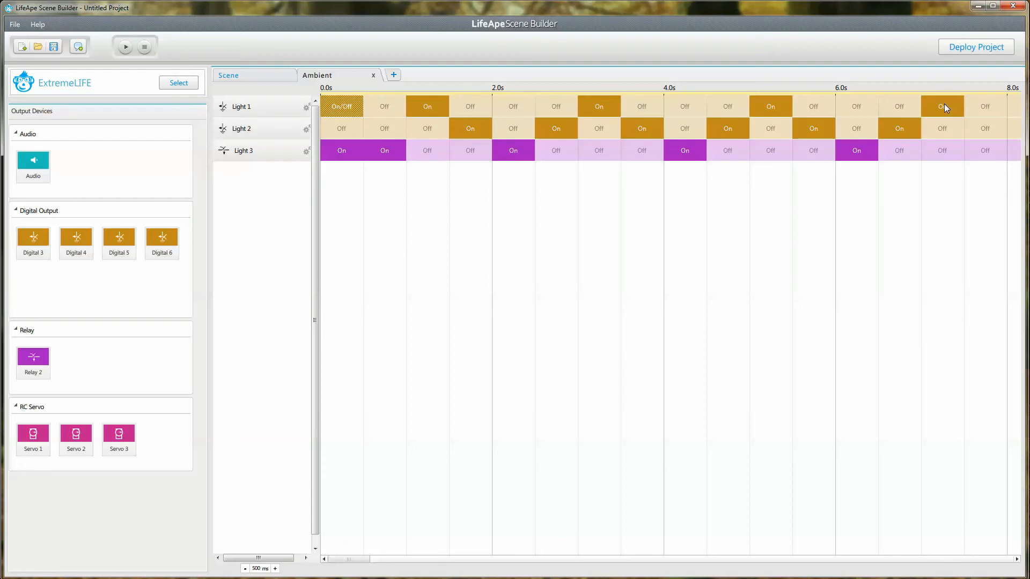
pyautogui.scroll(-1, 490, 215)
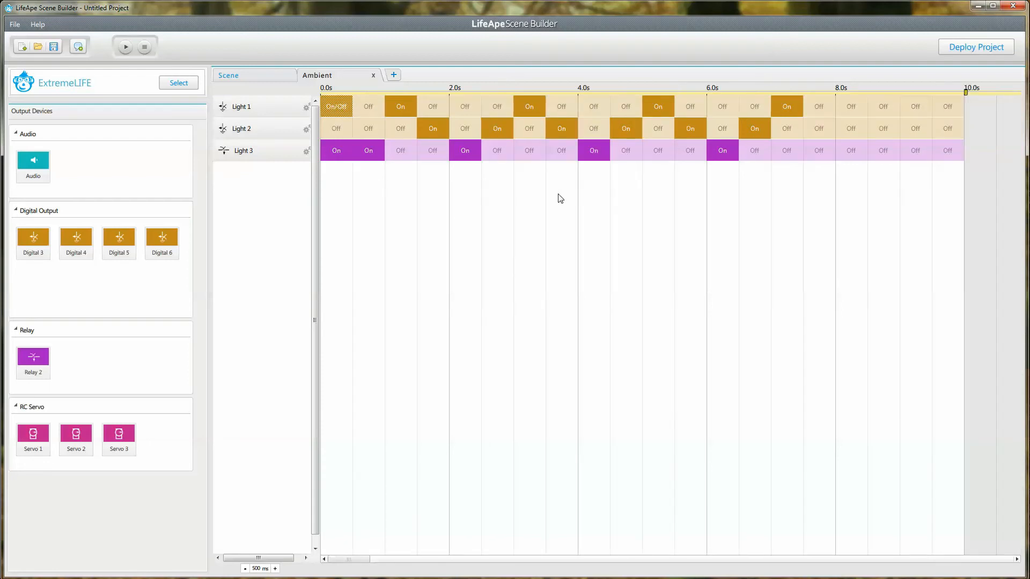
pyautogui.click(372, 153)
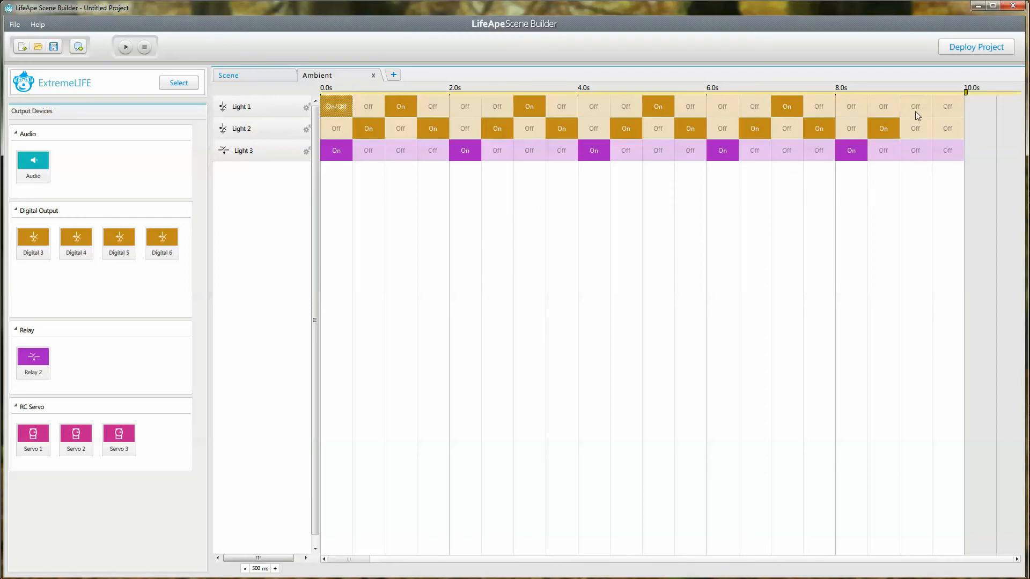
pyautogui.click(945, 131)
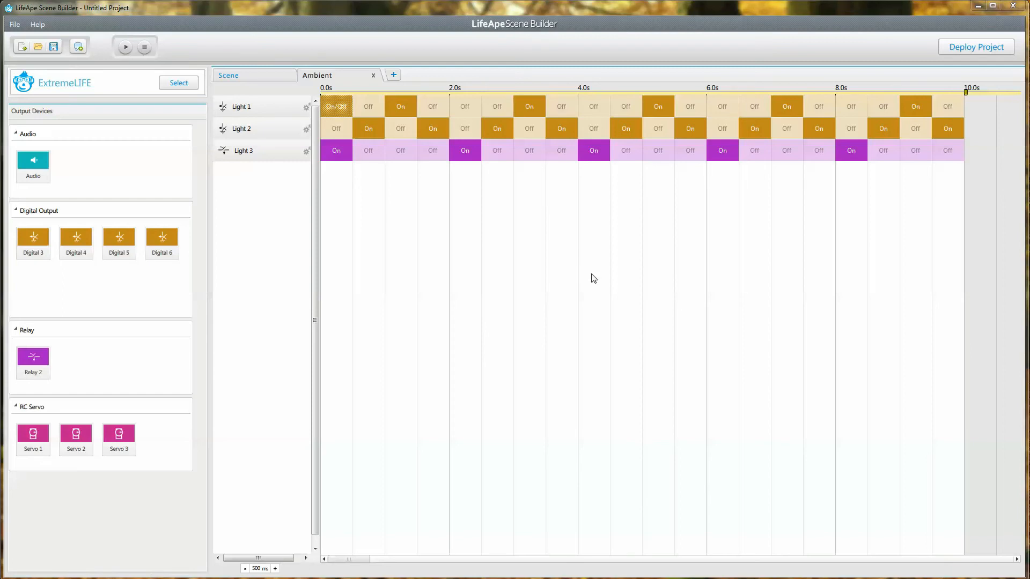
# Start playback of the Ambient timeline to test the light pattern.
pyautogui.click(127, 48)
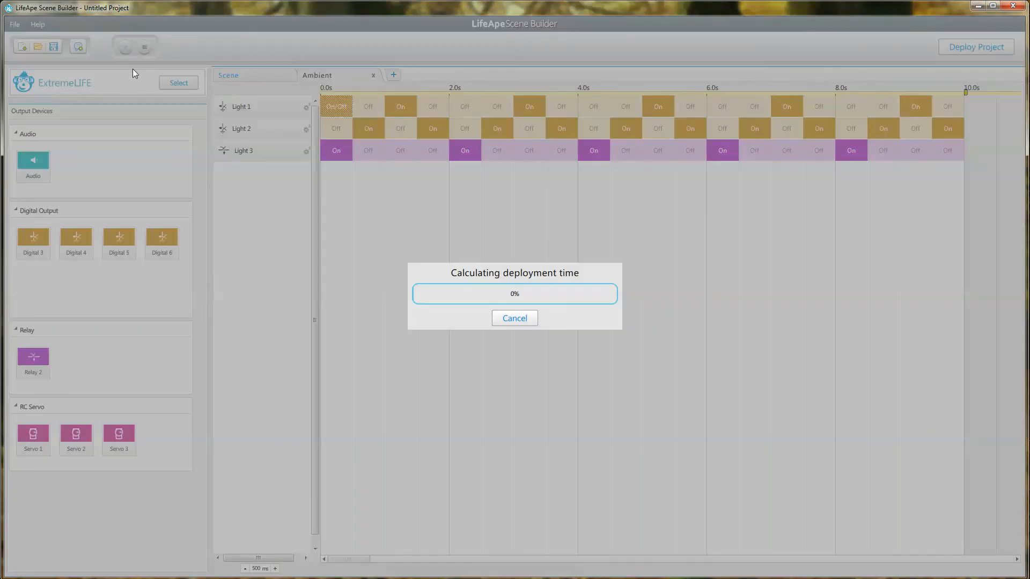